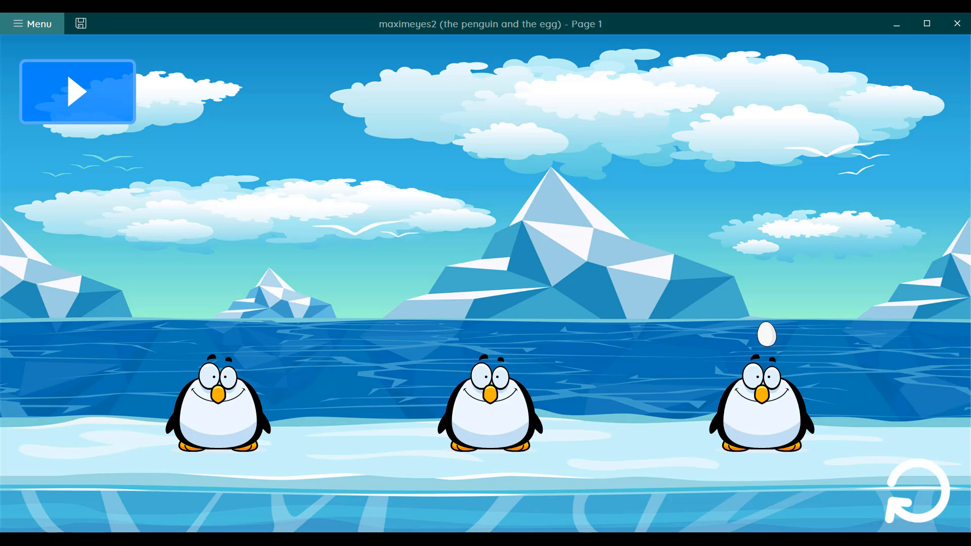
Start a round of the penguin and egg game and choose the first penguin as the one hiding the egg
mouse_move(77, 92)
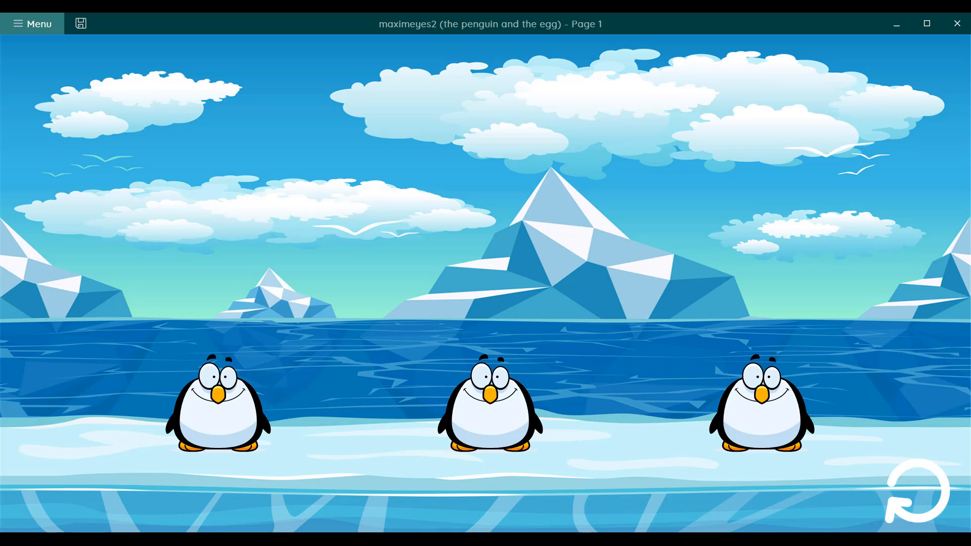
left_click(221, 395)
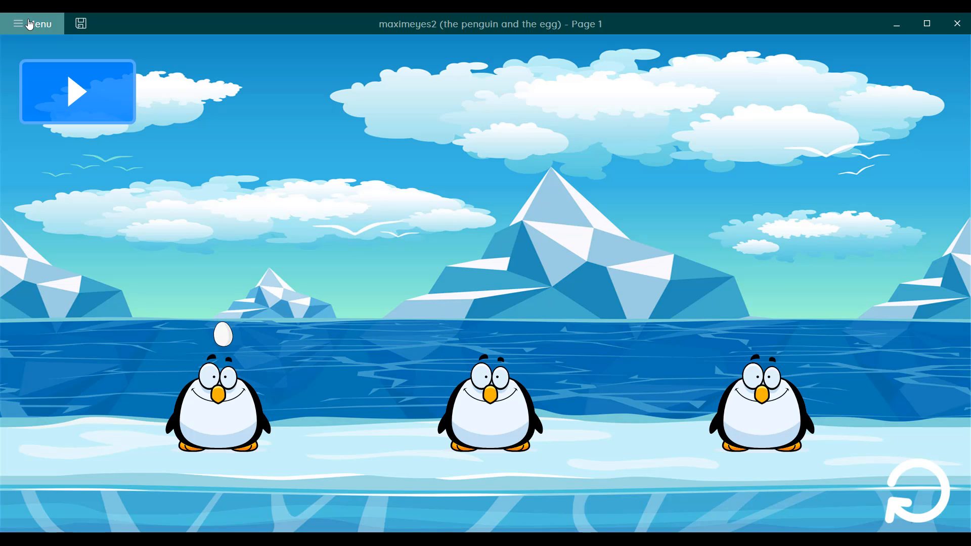
Return to the portal, open the eye tracking access settings and select Irisbond as the camera model
left_click(30, 25)
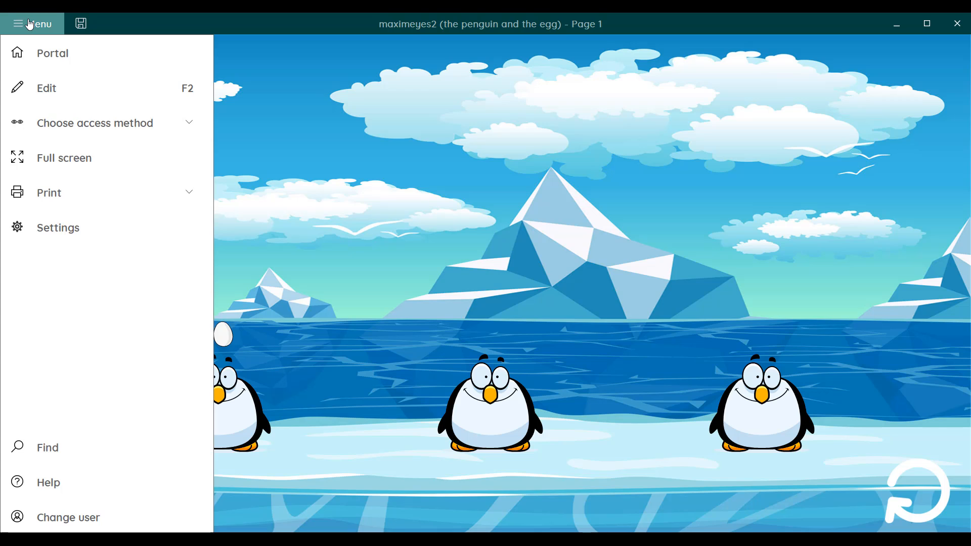
left_click(43, 56)
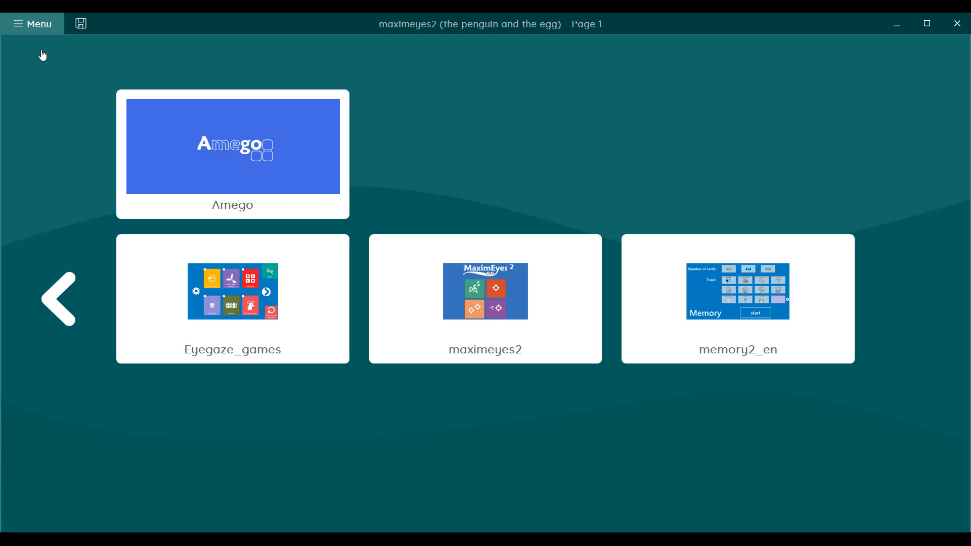
left_click(44, 23)
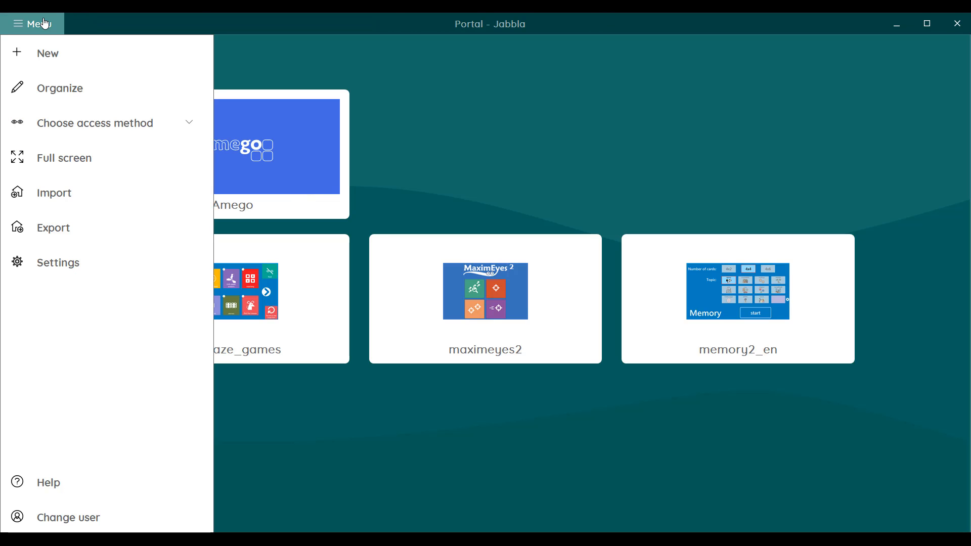
left_click(80, 271)
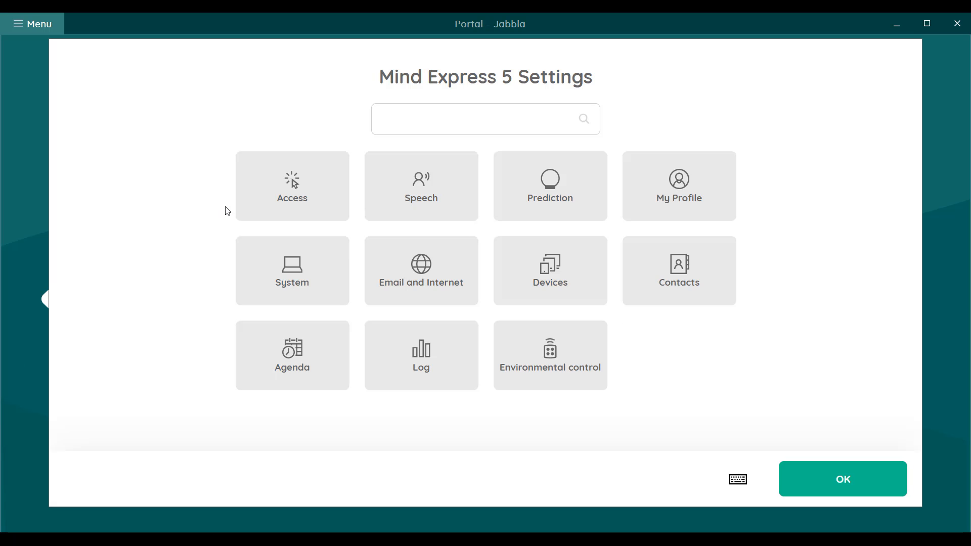
left_click(253, 195)
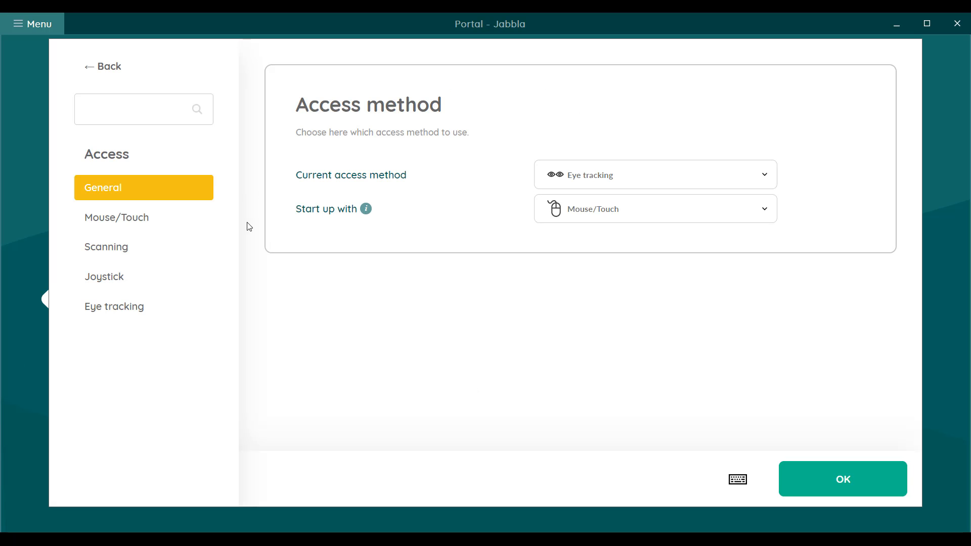
left_click(157, 314)
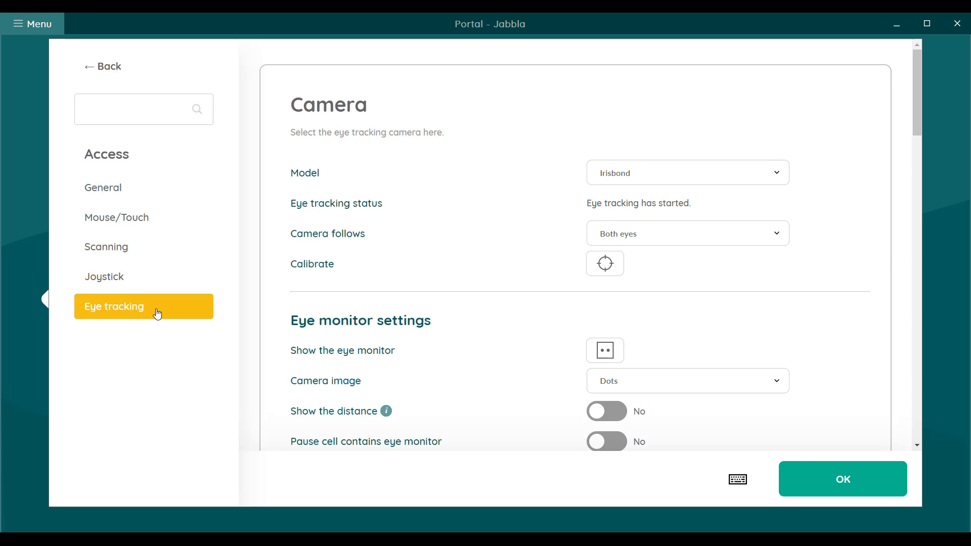
left_click(777, 175)
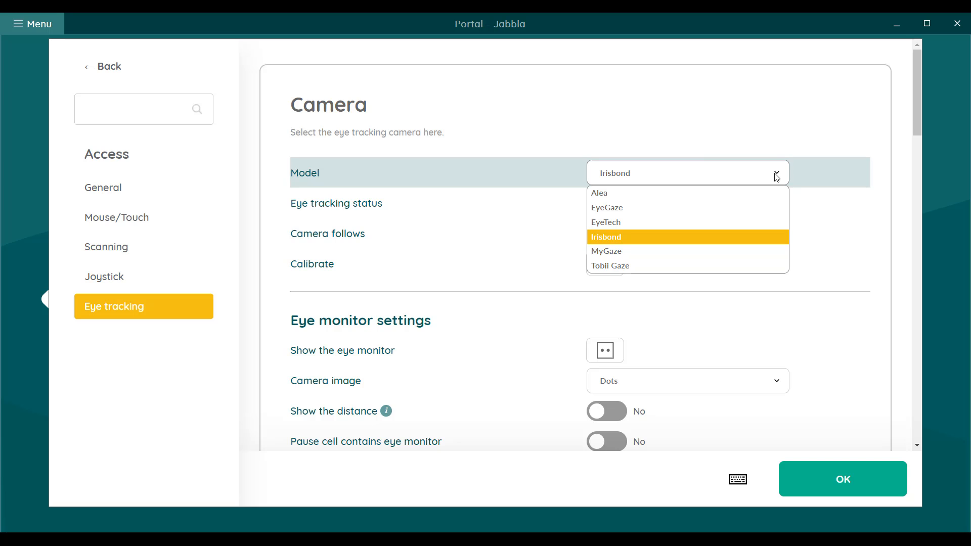
left_click(629, 237)
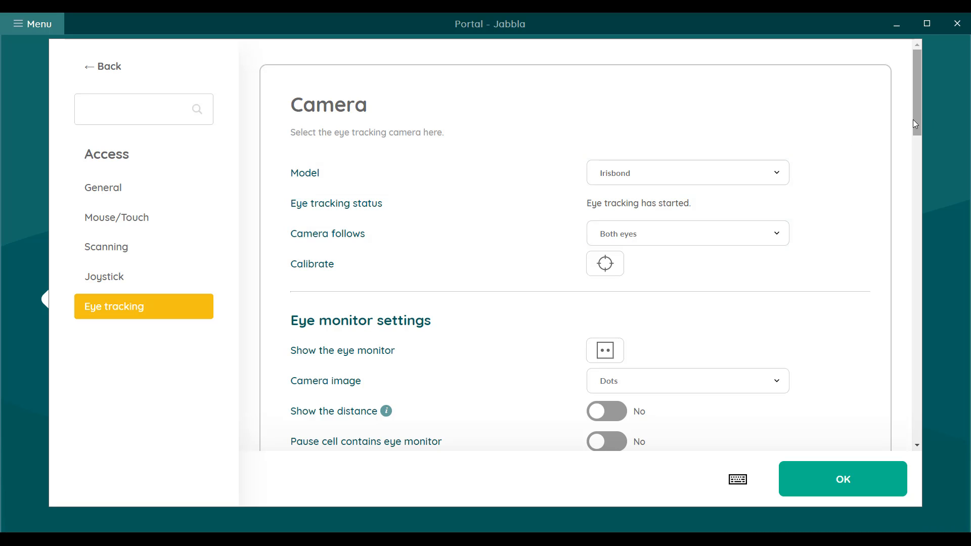
Set the calibration point to Sun (Animation) and keep 5 as the number of calibration points
left_click_drag(916, 118, 930, 205)
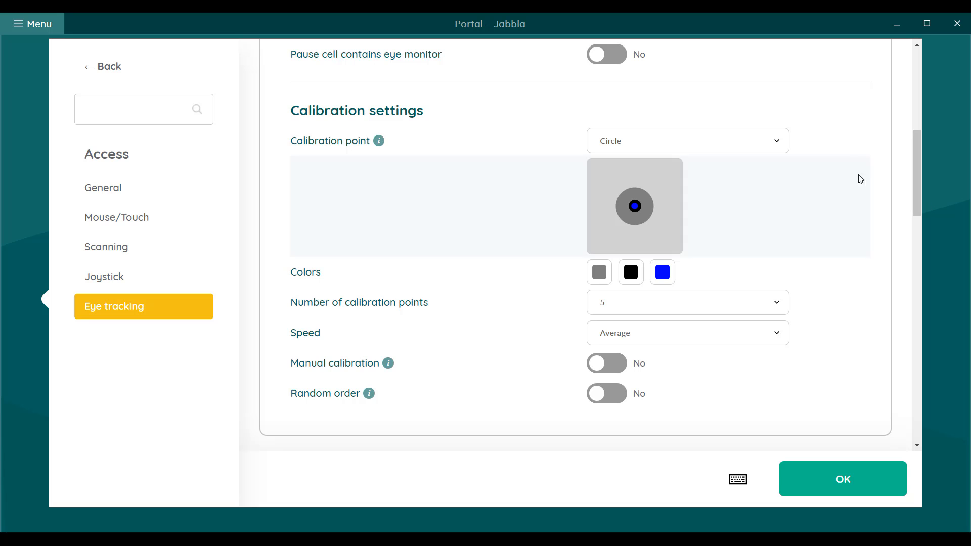
left_click(758, 140)
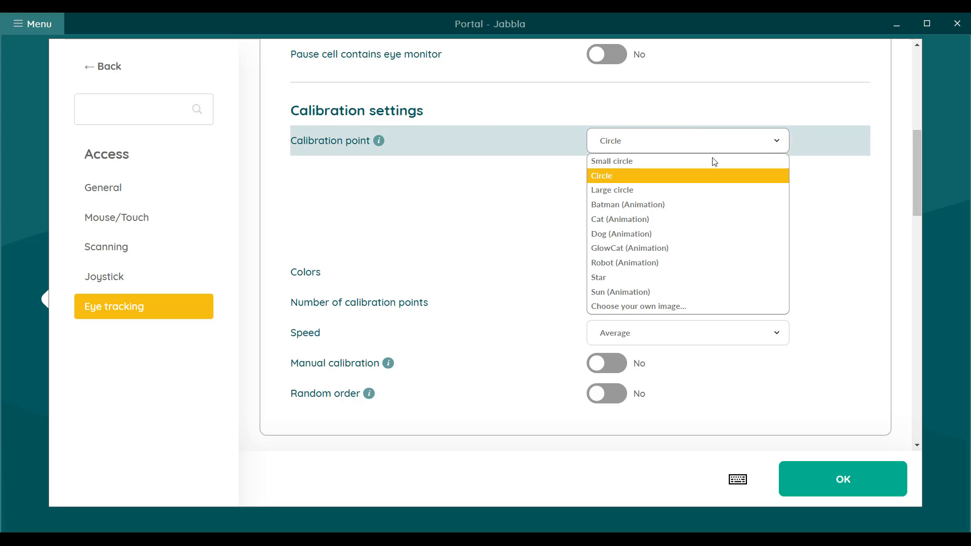
left_click(654, 291)
left_click(659, 273)
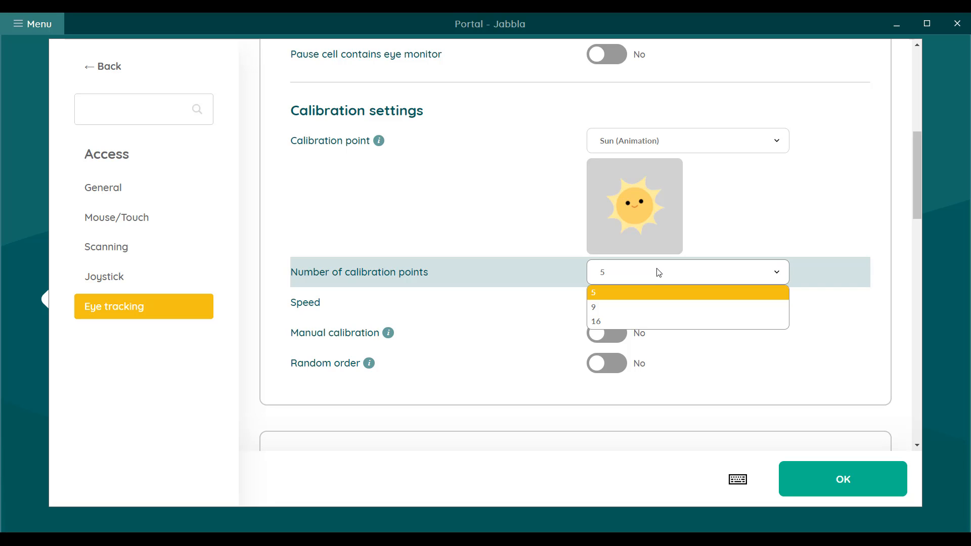
left_click(659, 273)
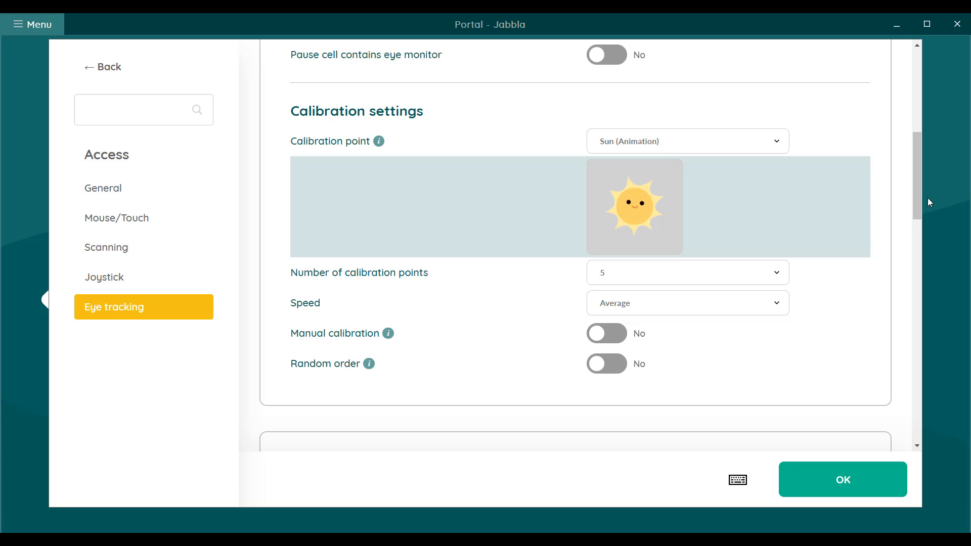
Show the eye monitor, run the calibration from it, accept the calibration result and close the monitor
left_click_drag(920, 194, 920, 129)
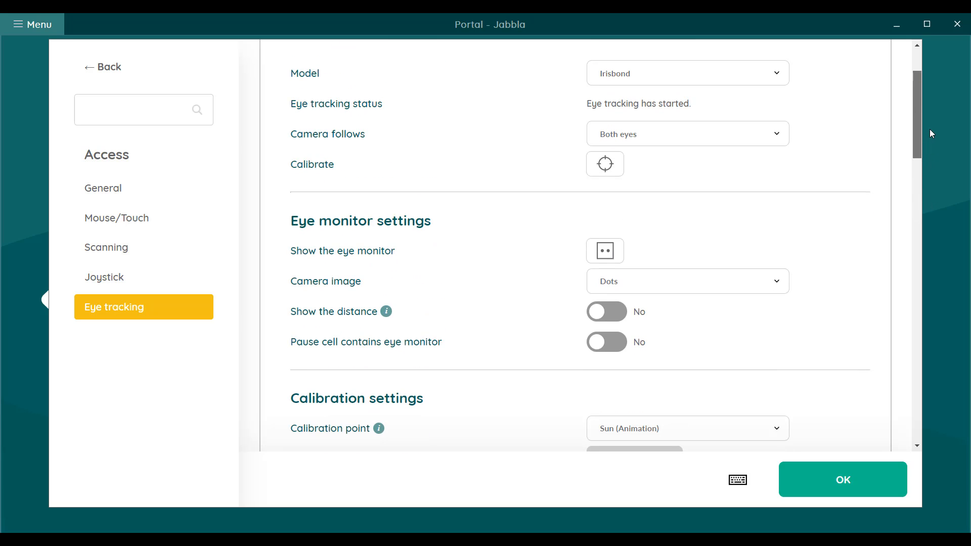
left_click(612, 258)
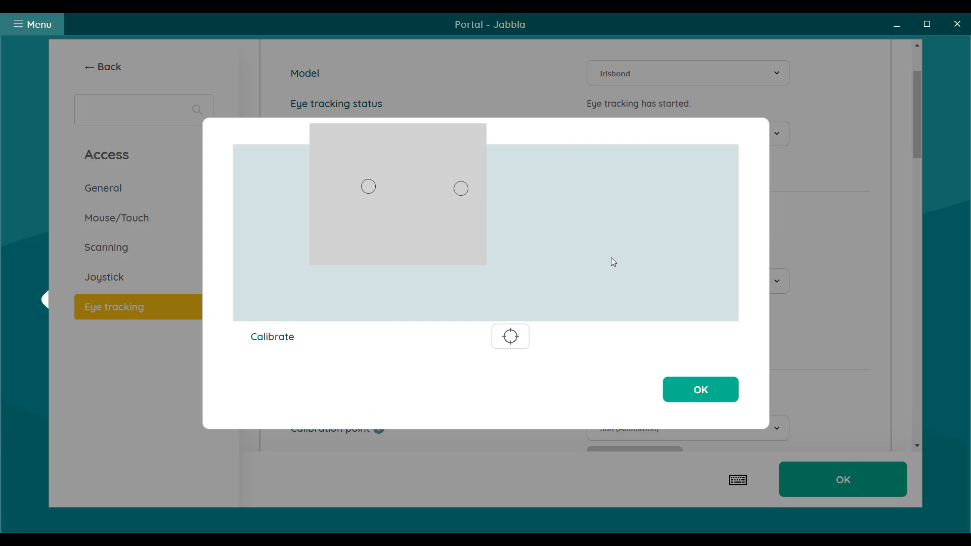
left_click(518, 337)
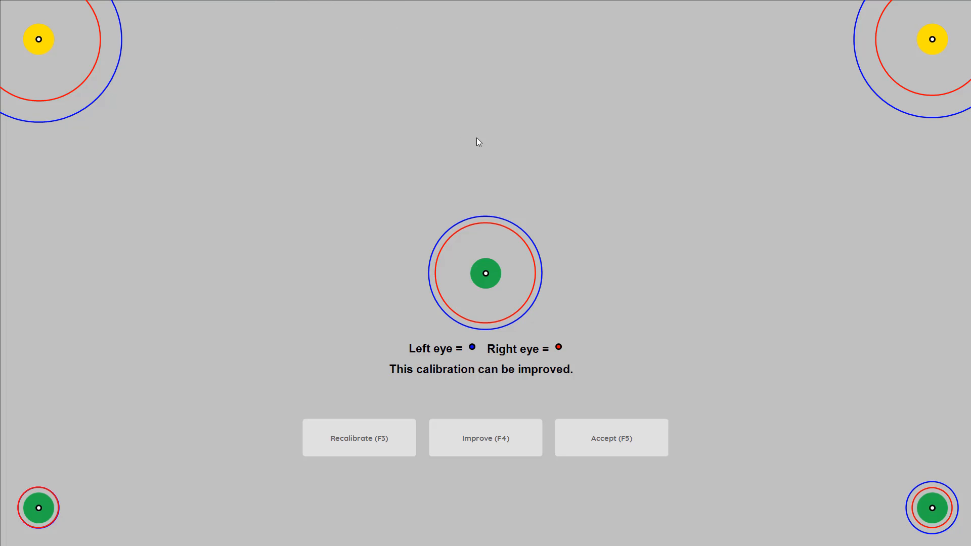
left_click(606, 442)
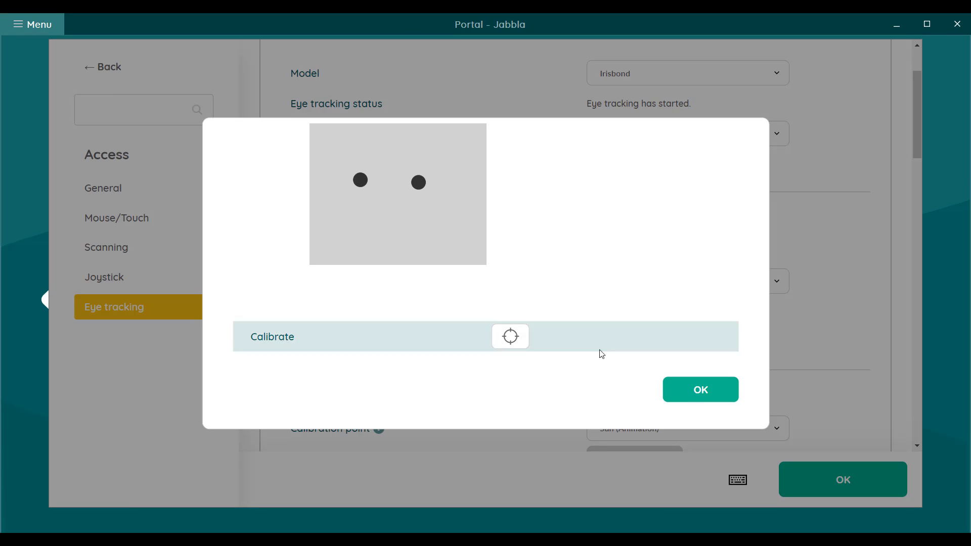
left_click(699, 394)
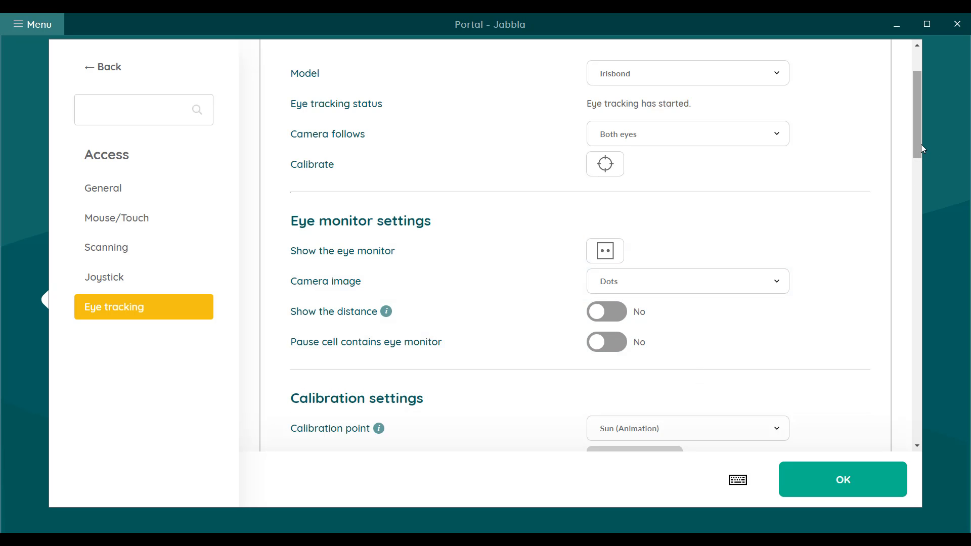
Set the dwell indicator to Shrinking dot and the dwell time to 0.7 s in the selection settings
scroll(921, 152, "down", 1)
left_click_drag(921, 155, 949, 288)
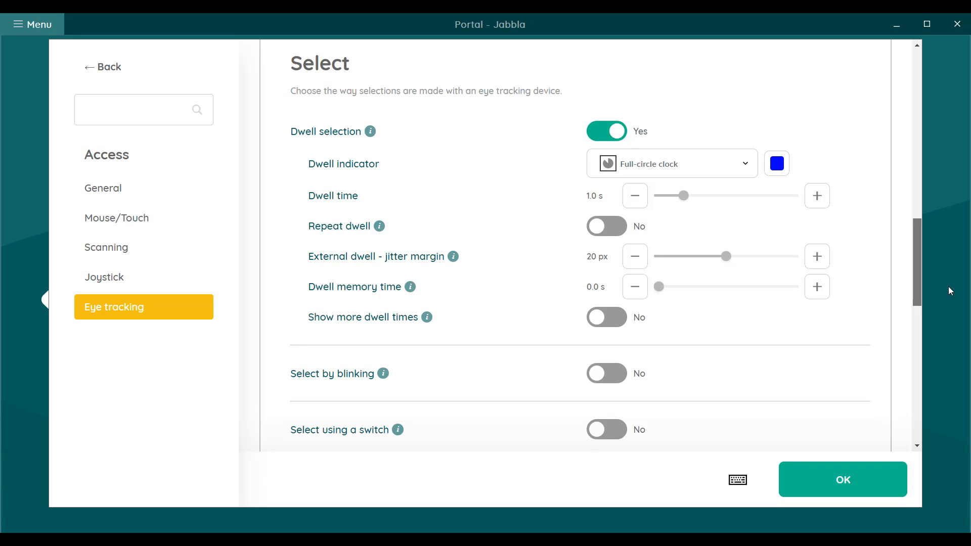
left_click(726, 156)
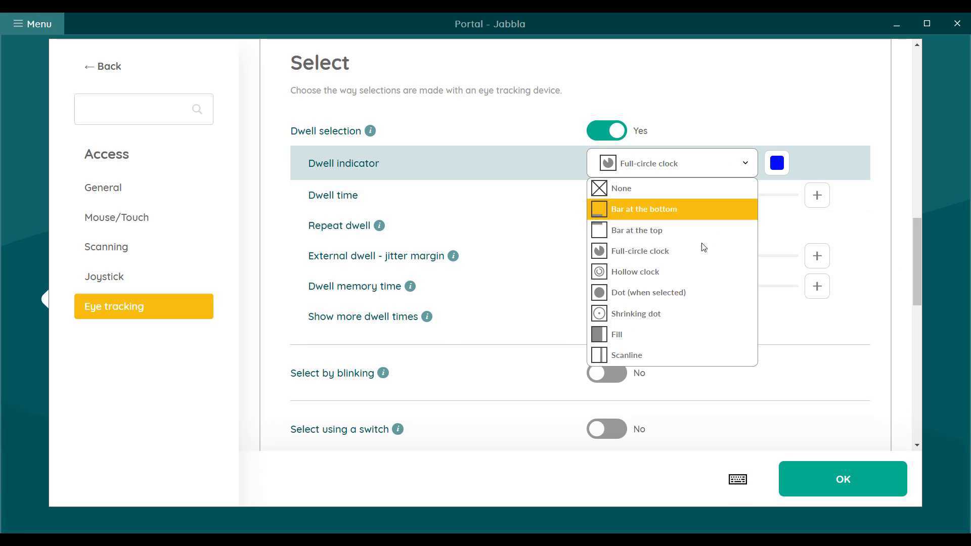
left_click(701, 315)
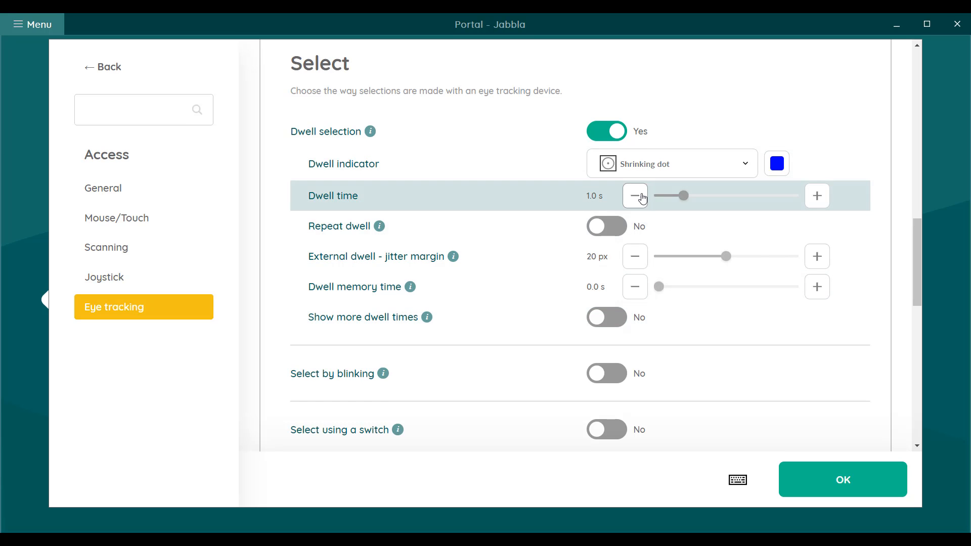
left_click(639, 198)
left_click(639, 197)
left_click(639, 197)
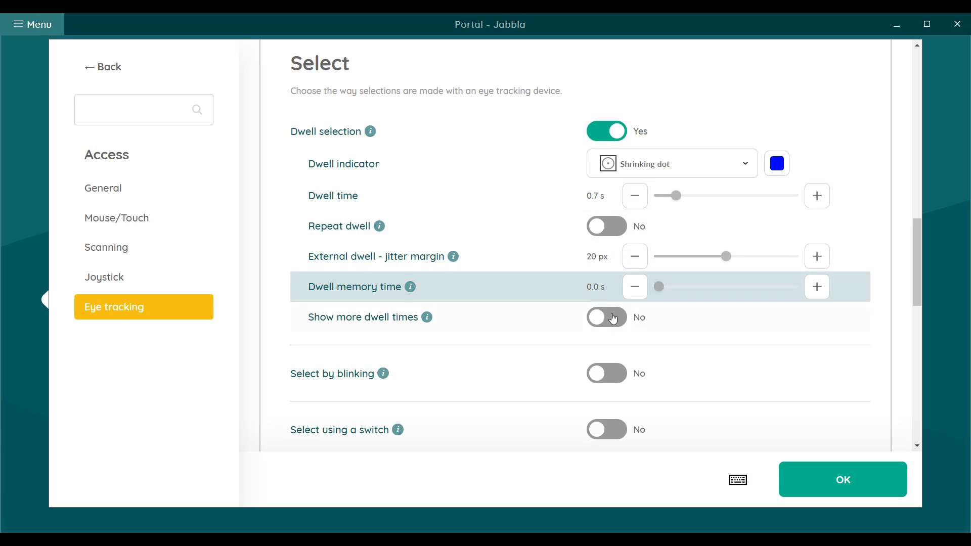
Turn on the display of more dwell times to view them and turn it off again
left_click(613, 318)
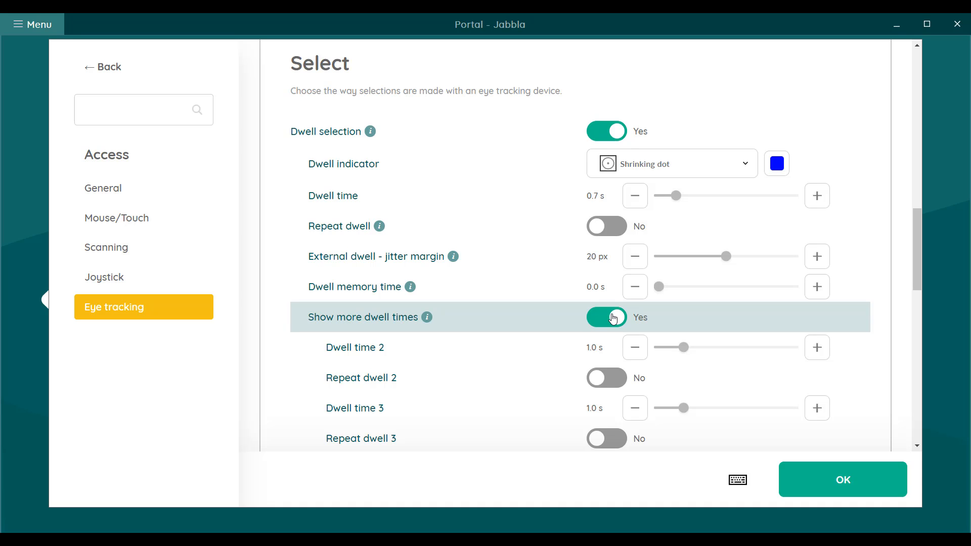
left_click(613, 318)
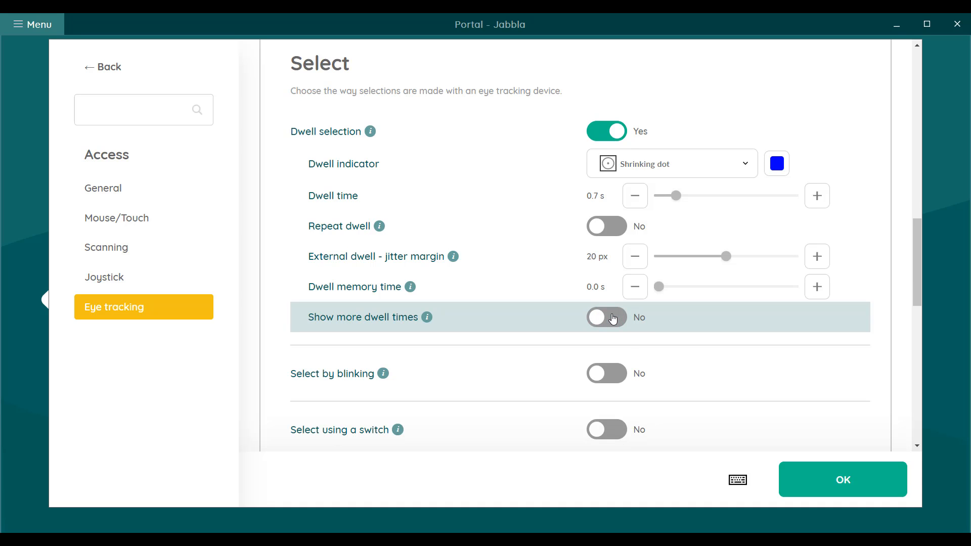
Examine the choices for when the indicator is shown and the explanation of the visual indicator
left_click_drag(924, 290, 921, 344)
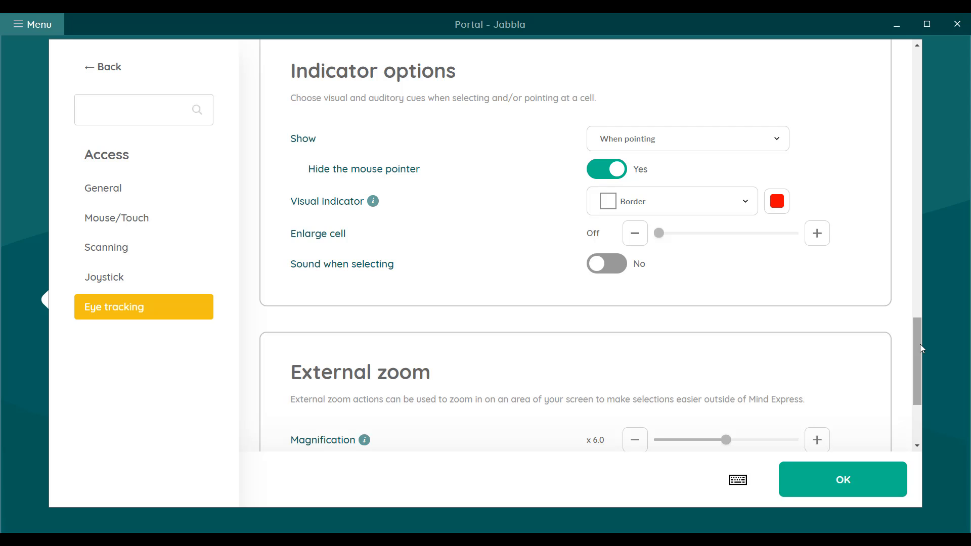
left_click(742, 143)
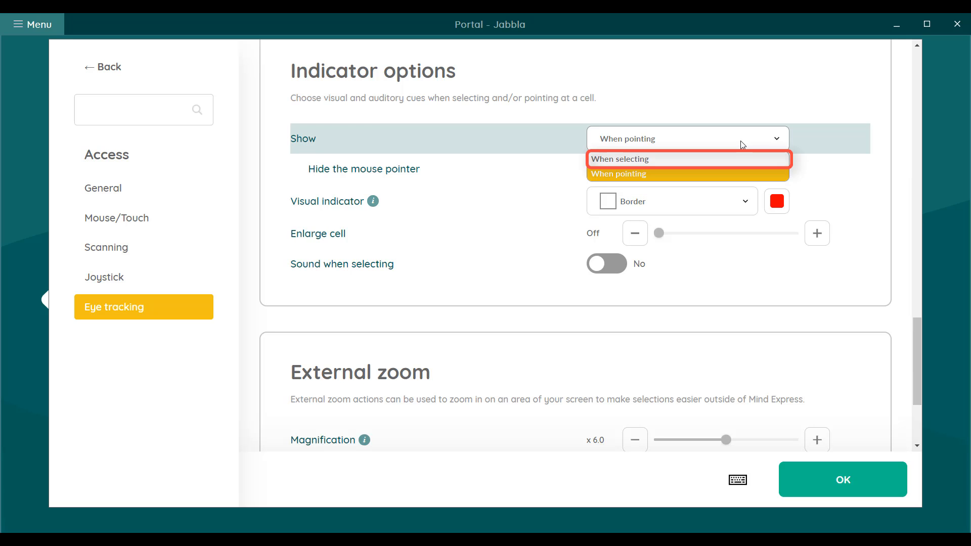
left_click(742, 143)
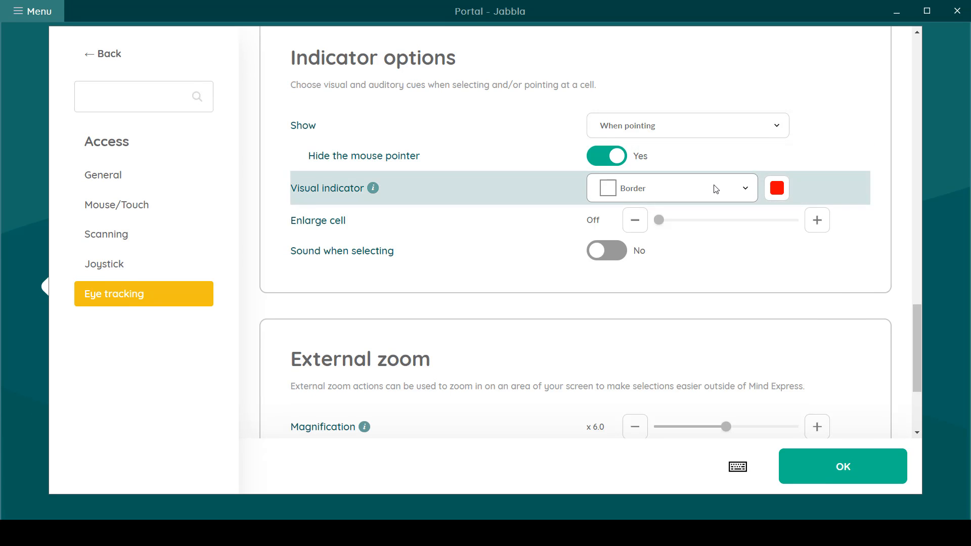
mouse_move(376, 208)
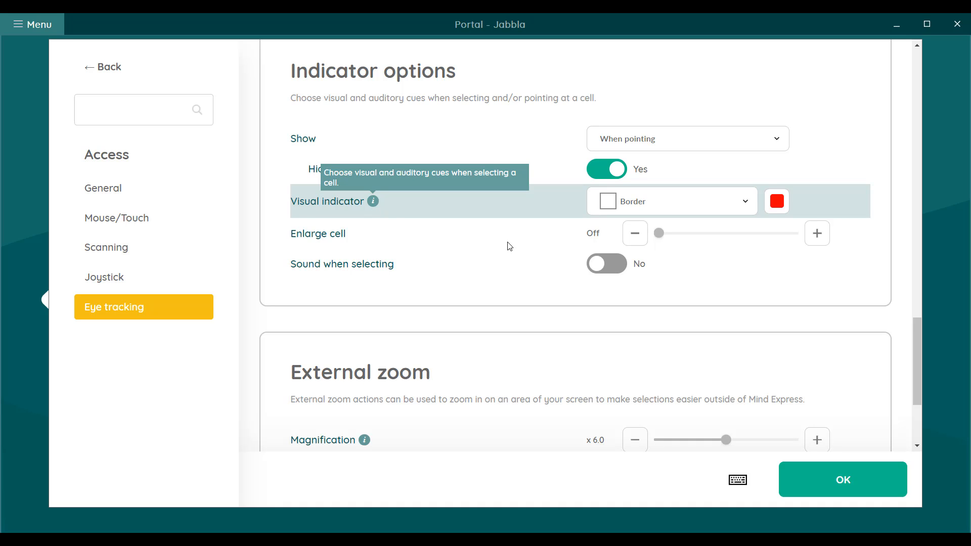
Review the external zoom mouse pointer choices, keep None, and confirm the eye tracking settings
left_click_drag(921, 348, 923, 396)
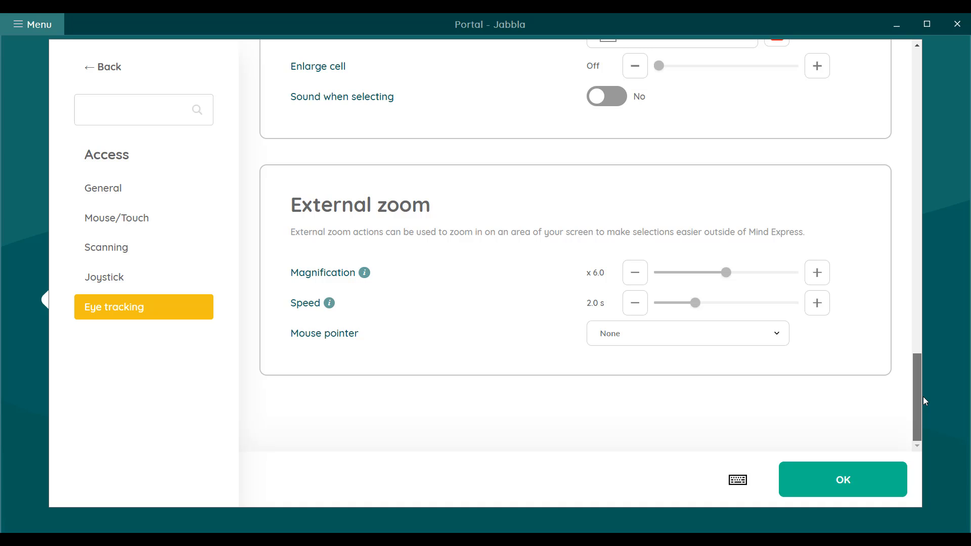
left_click(727, 332)
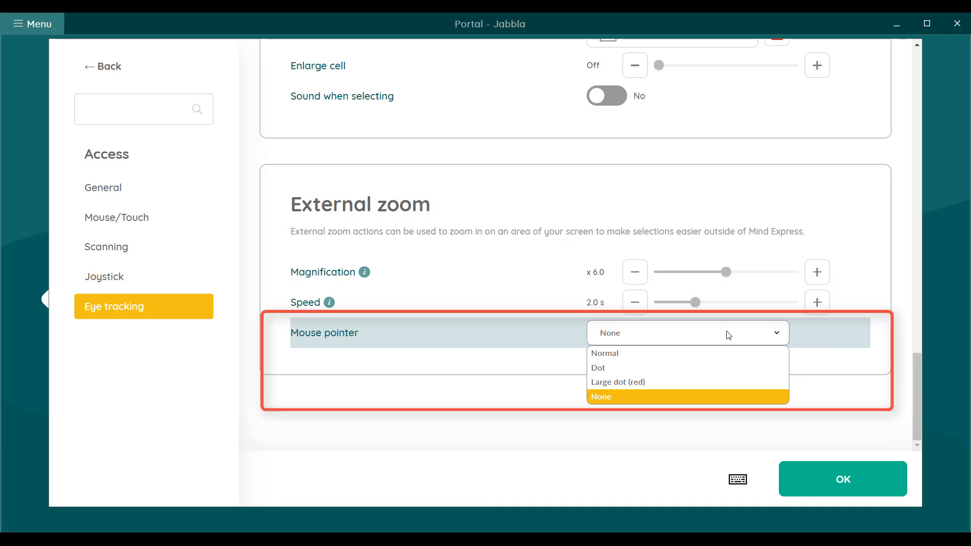
left_click(730, 333)
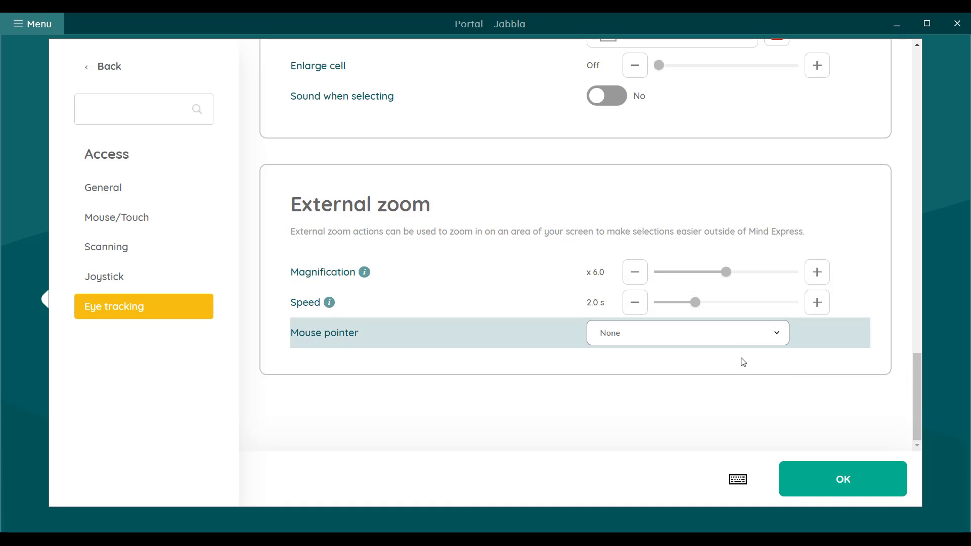
left_click(853, 483)
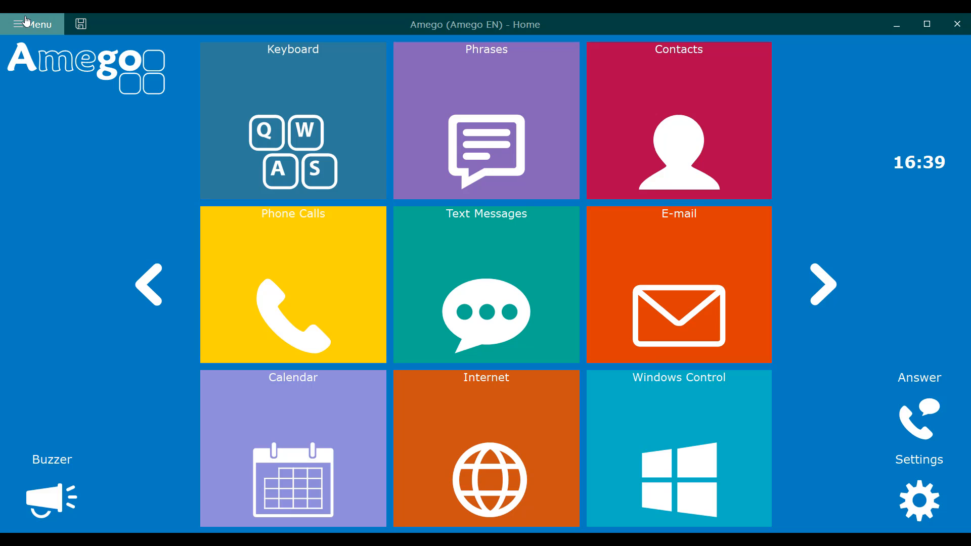
Choose Eye tracking as the access method on the Amego home page
left_click(32, 24)
left_click(104, 123)
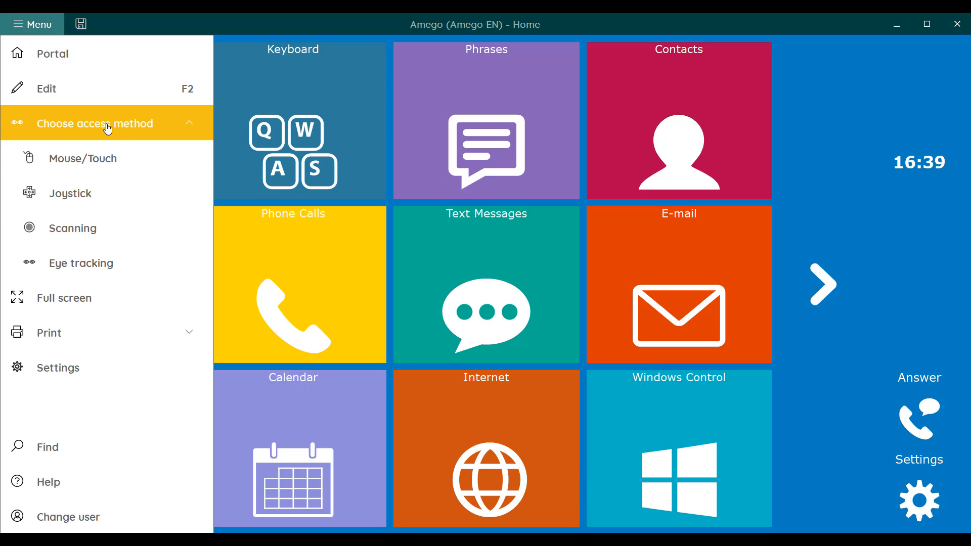
left_click(152, 268)
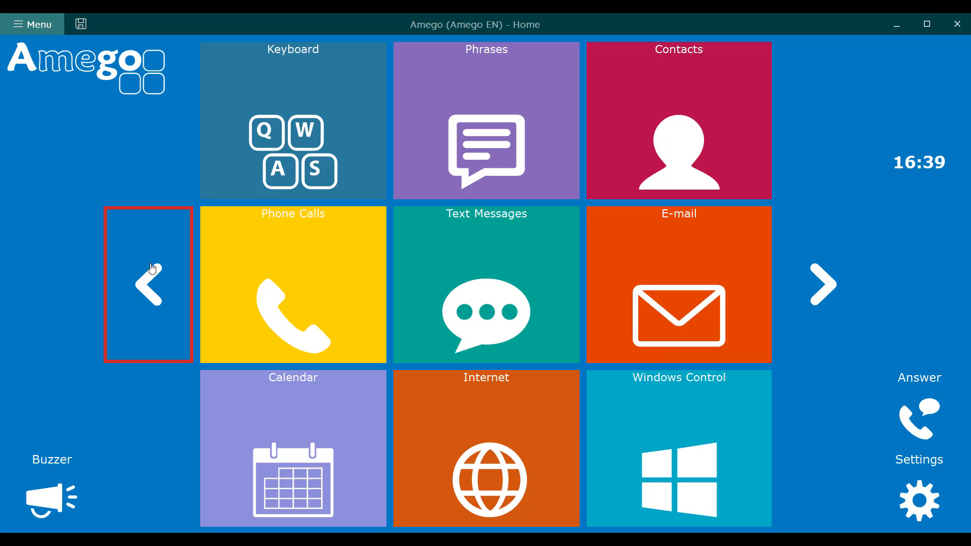
Open Windows Control by gaze and use Zoom with double-click to launch the Google Chrome desktop shortcut
mouse_move(678, 445)
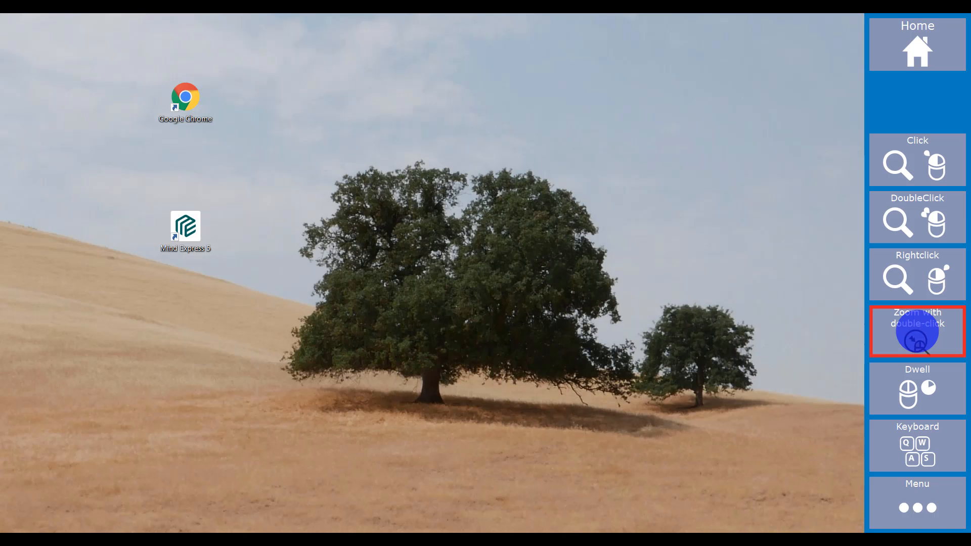
mouse_move(917, 332)
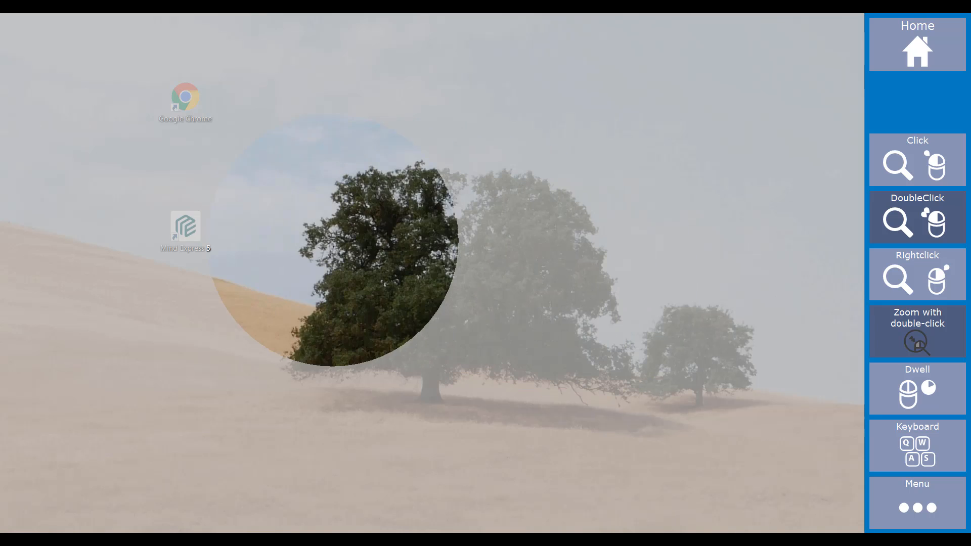
mouse_move(195, 105)
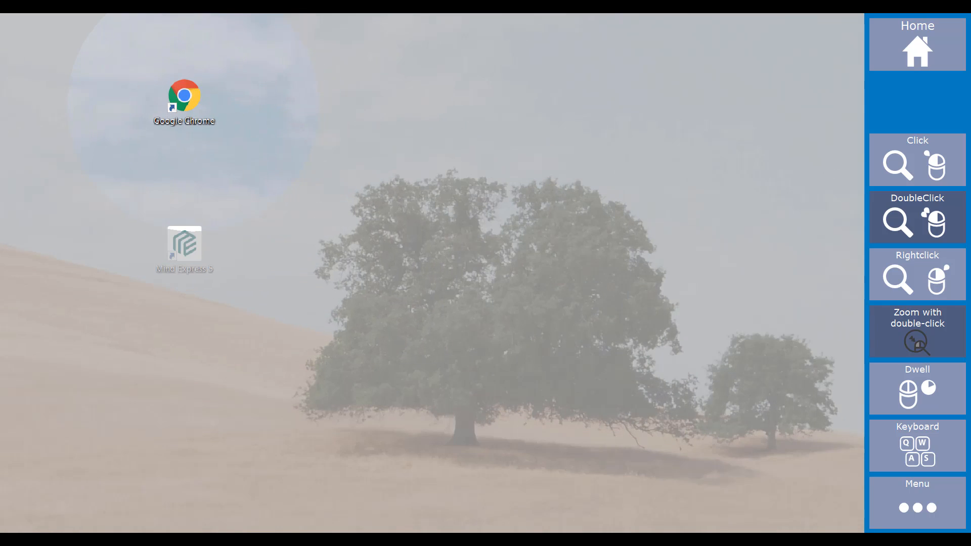
double_click(184, 96)
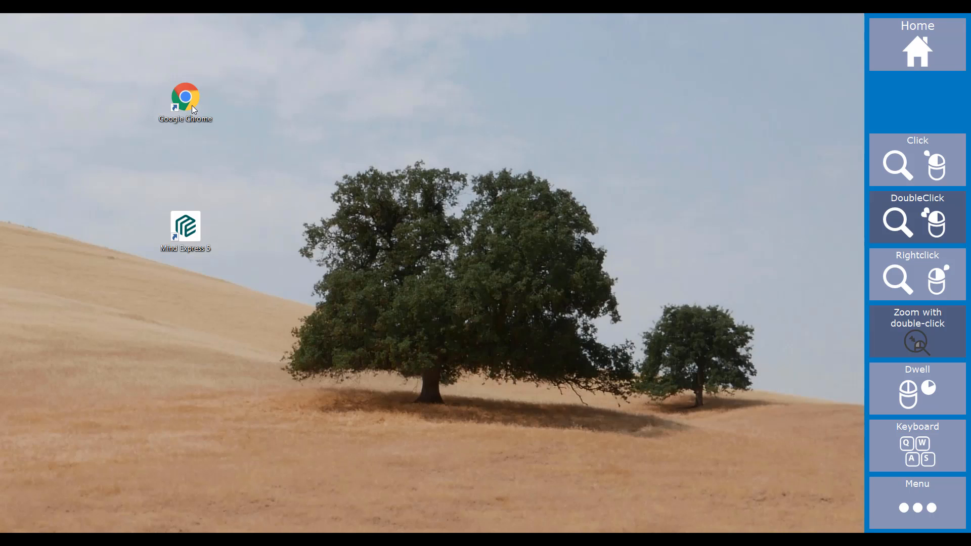